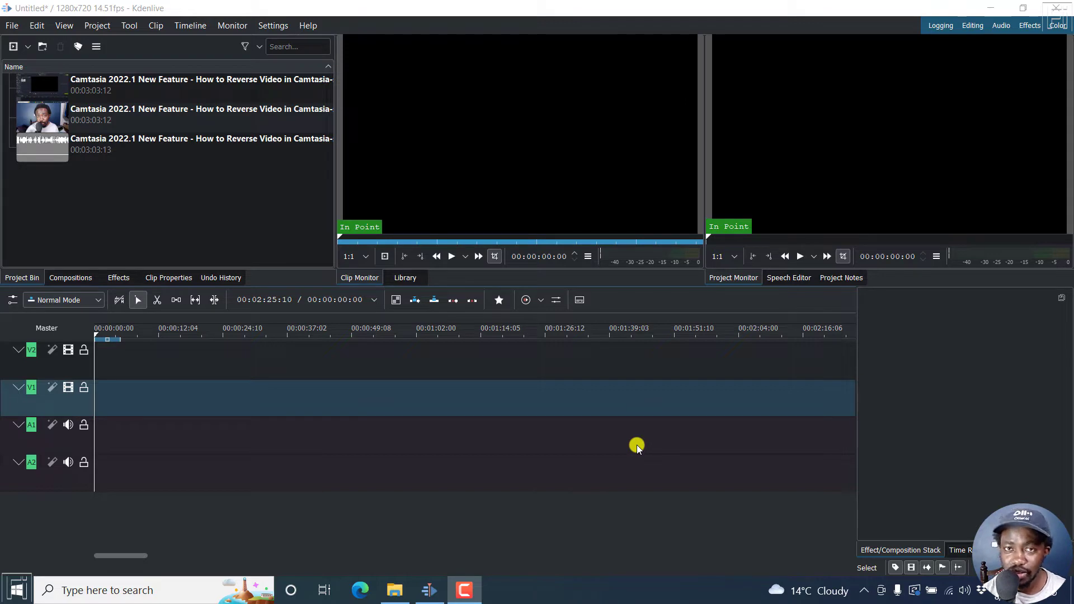
# - Preview the screen recording, webcam and audio clips in the project bin
pyautogui.click(38, 87)
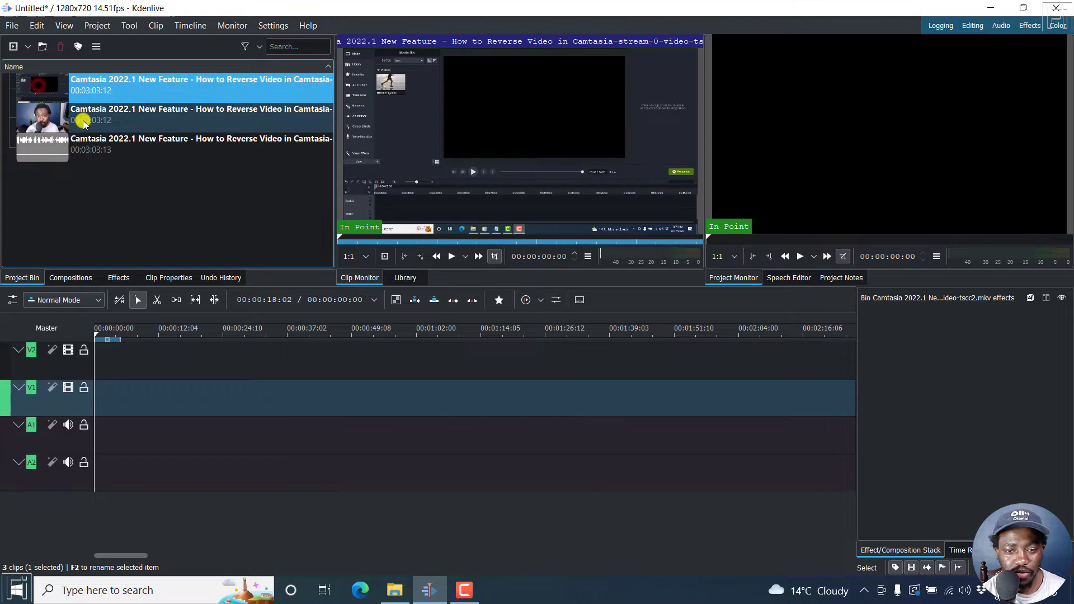
pyautogui.click(34, 122)
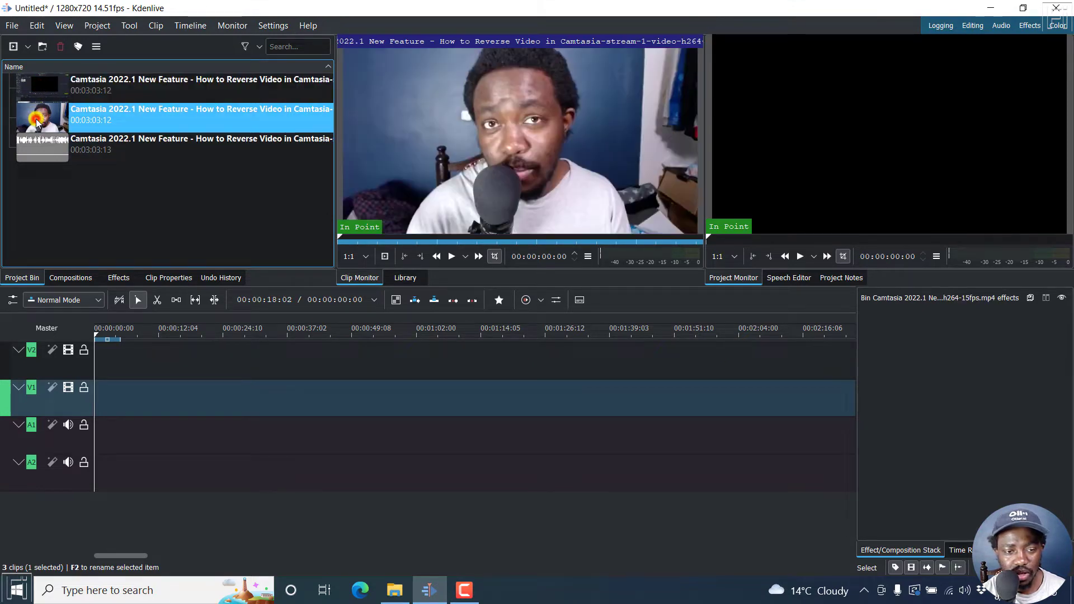
pyautogui.click(49, 152)
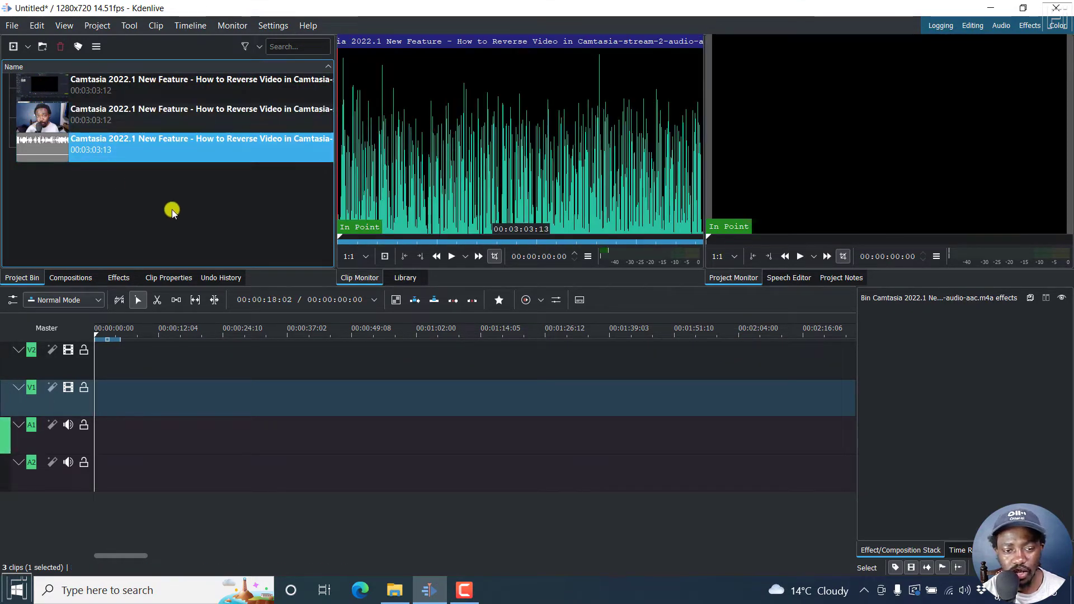
pyautogui.click(107, 177)
# - Place the screen recording on V1, the audio on A1 and the webcam on V2, all at the start
pyautogui.moveTo(48, 94); pyautogui.dragTo(92, 402)
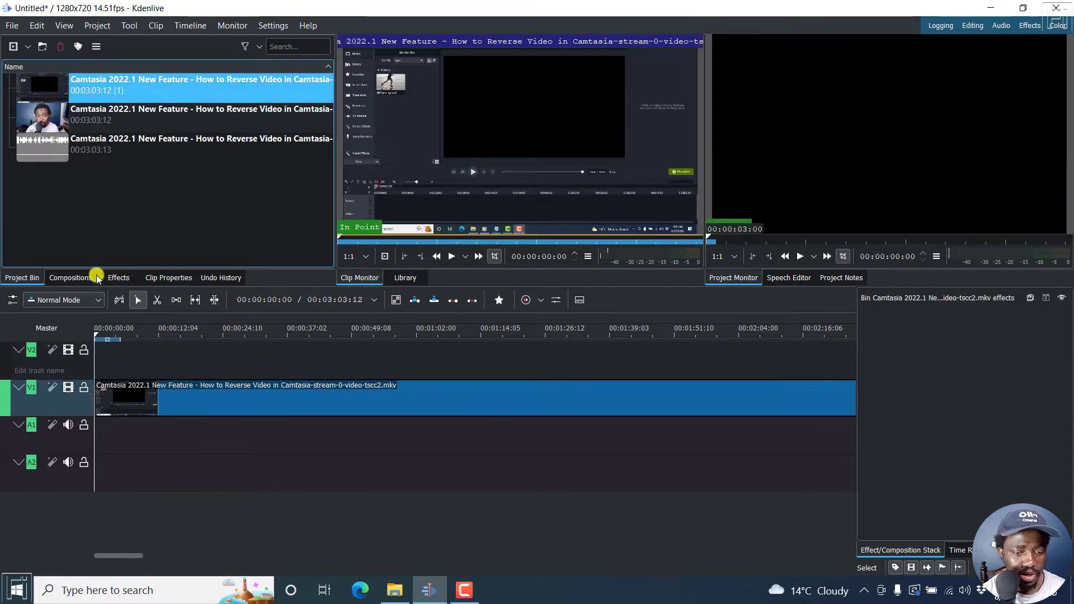
pyautogui.click(90, 157)
pyautogui.moveTo(81, 148); pyautogui.dragTo(78, 425)
pyautogui.moveTo(101, 115); pyautogui.dragTo(67, 369)
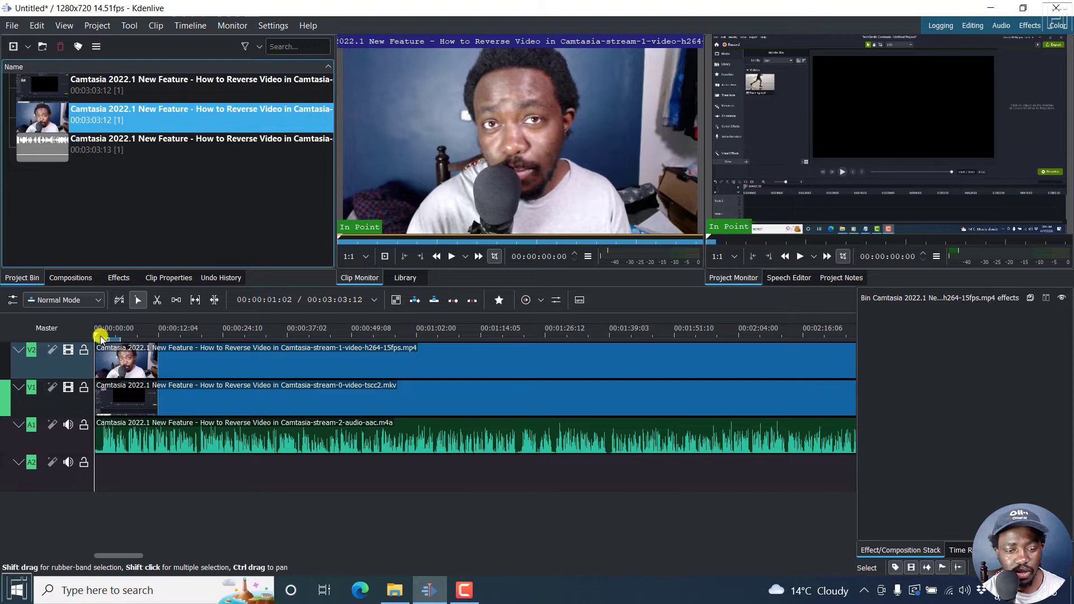
# - Return the playhead to 00:00:00:00
pyautogui.click(118, 331)
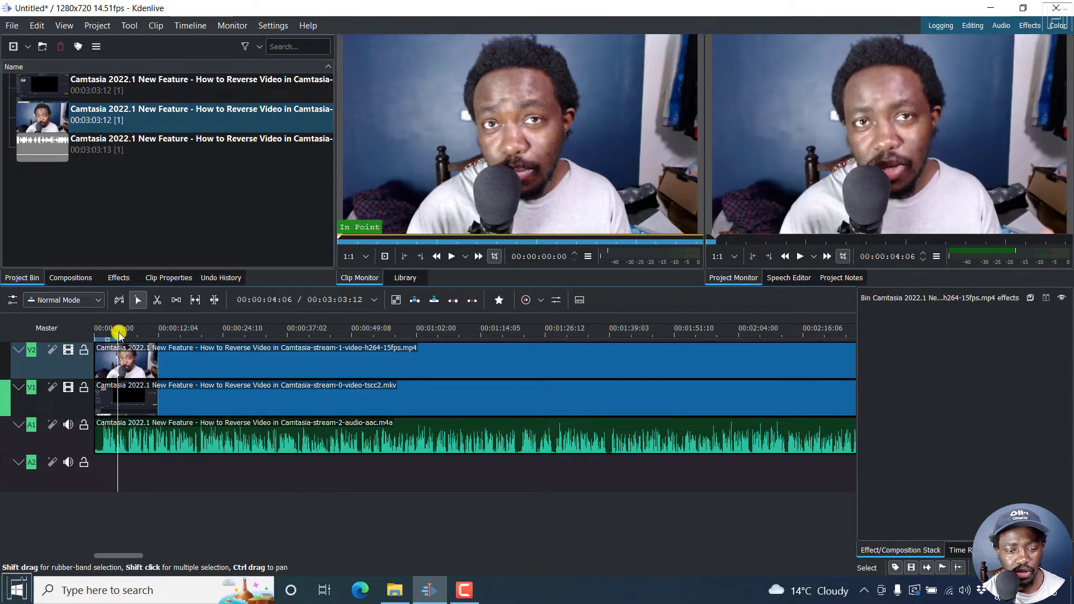
pyautogui.click(109, 334)
pyautogui.moveTo(106, 335); pyautogui.dragTo(80, 337)
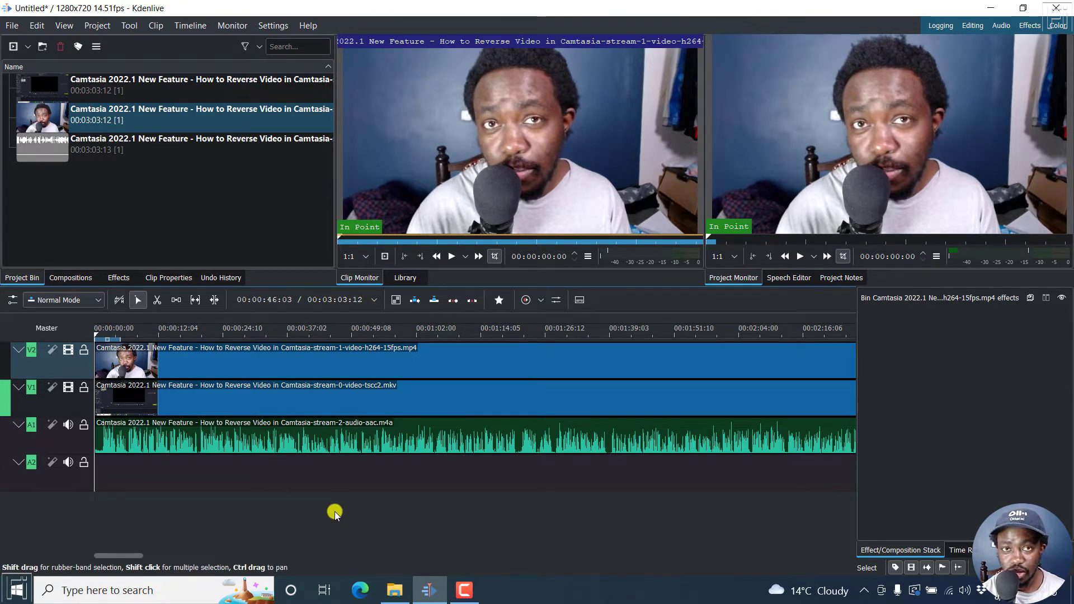
# - Apply Transform to the V2 webcam clip and scale it to 21.64% at X 1003, Y 556
pyautogui.click(173, 371)
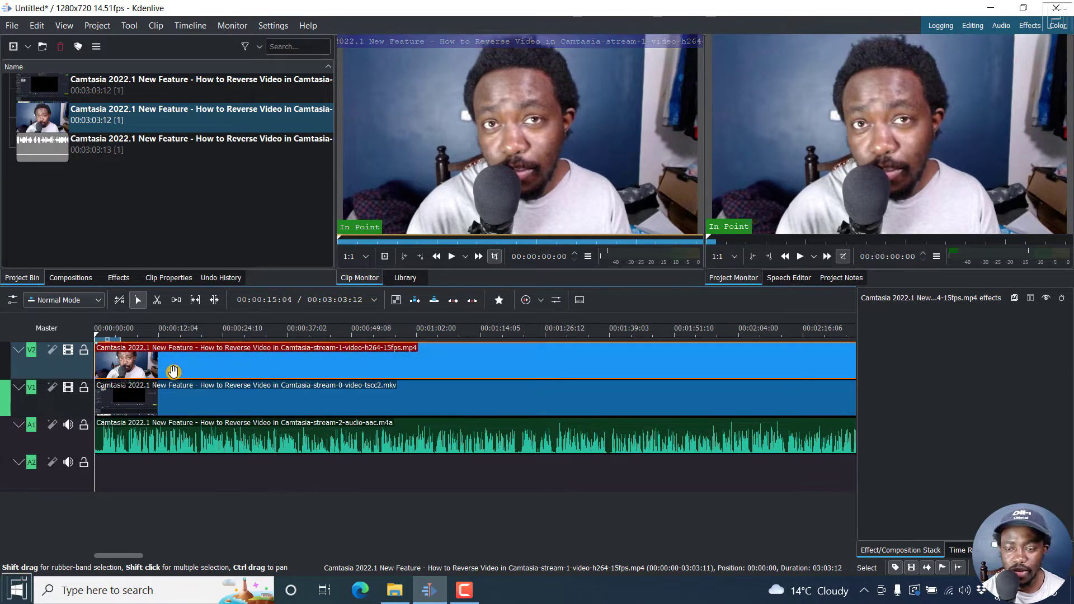
pyautogui.click(112, 277)
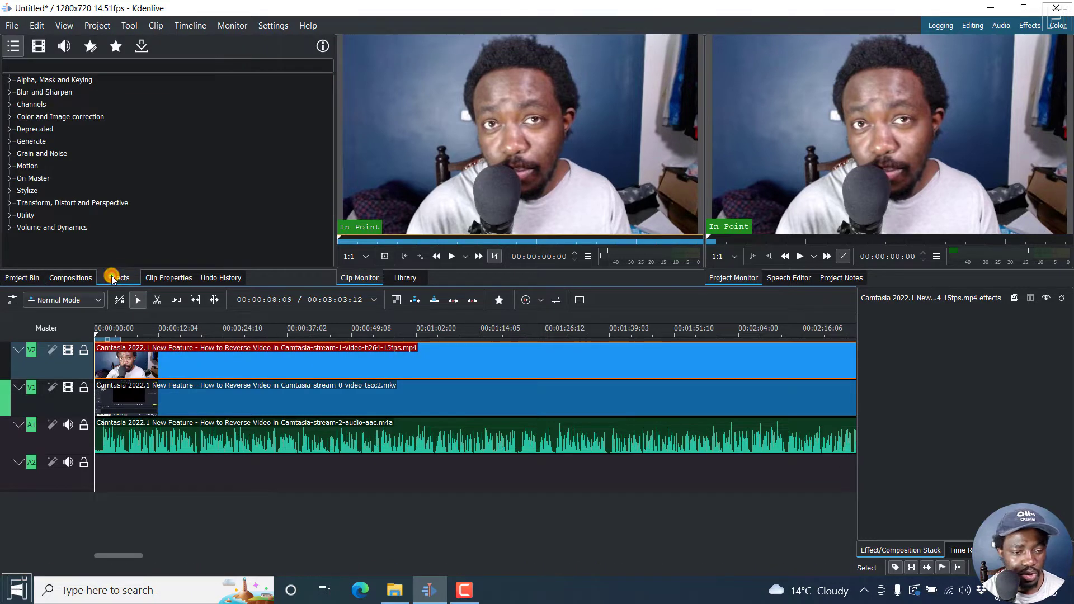
pyautogui.click(9, 203)
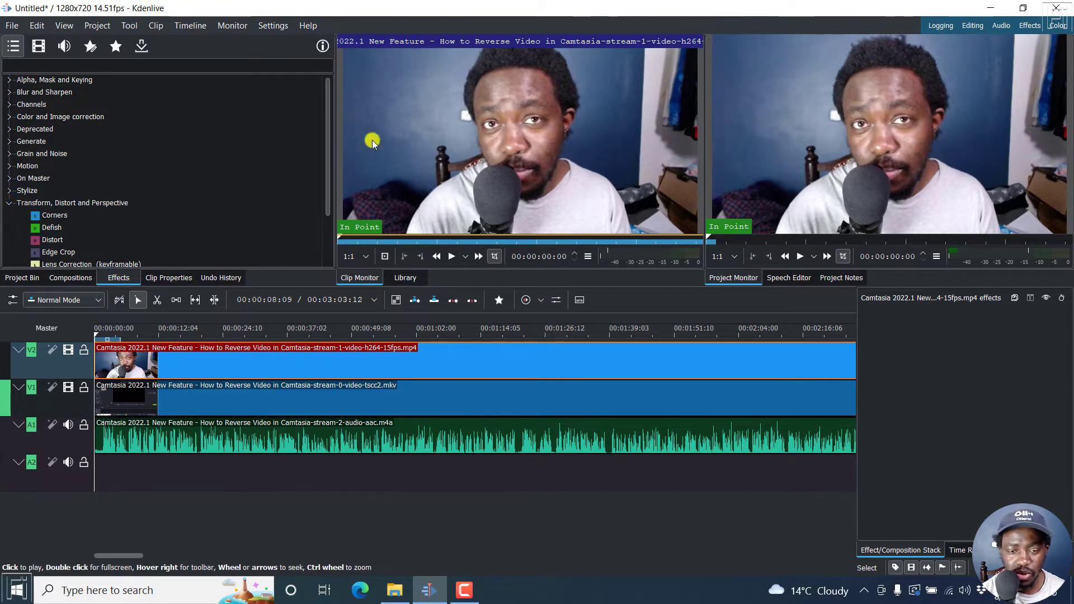
pyautogui.moveTo(327, 126); pyautogui.dragTo(324, 190)
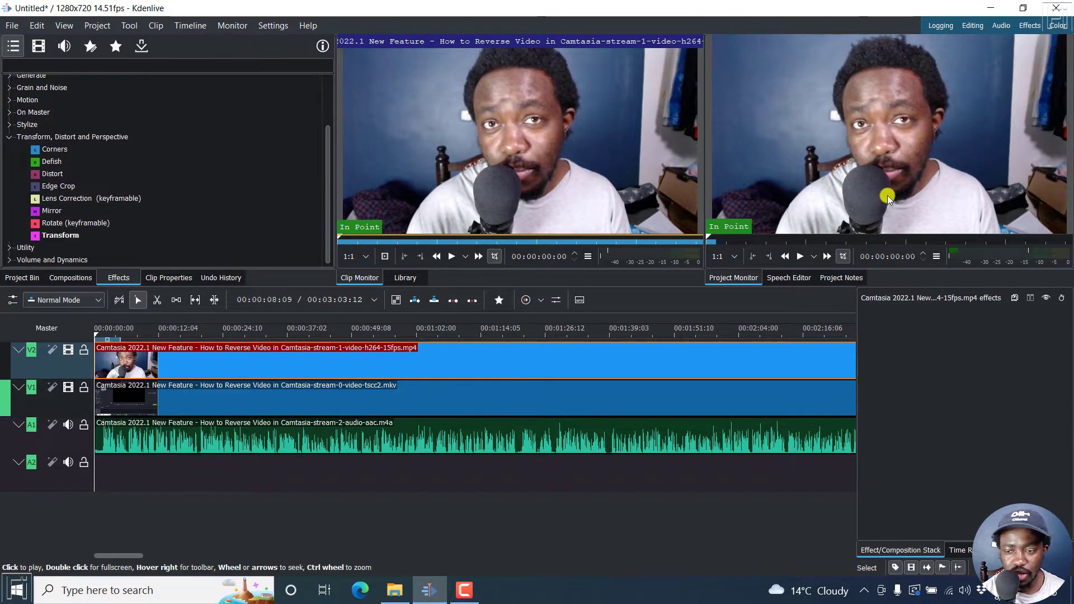
pyautogui.click(50, 211)
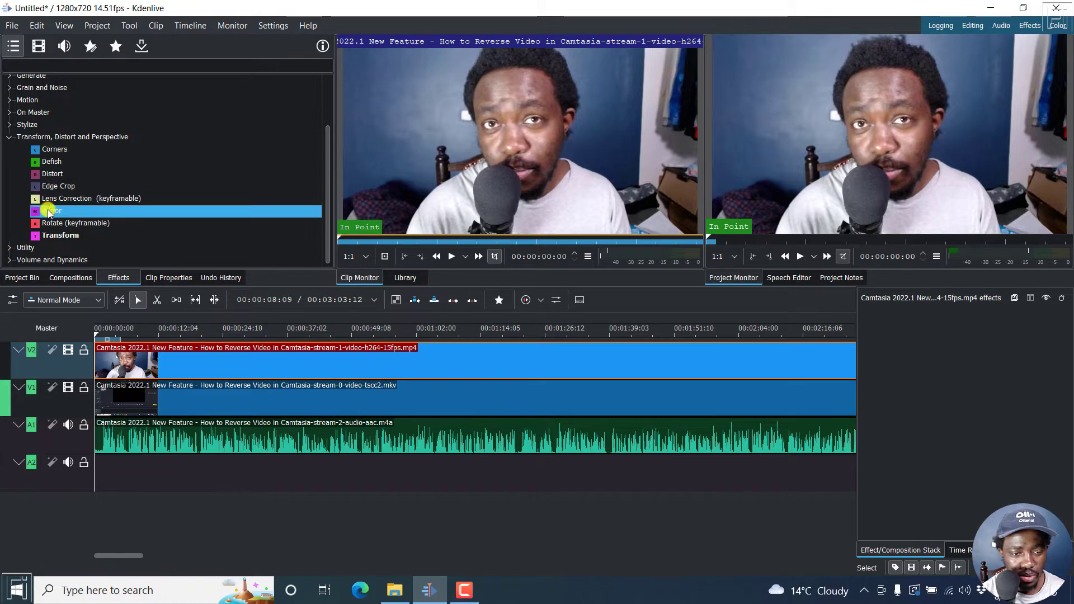
pyautogui.moveTo(45, 234); pyautogui.dragTo(222, 368)
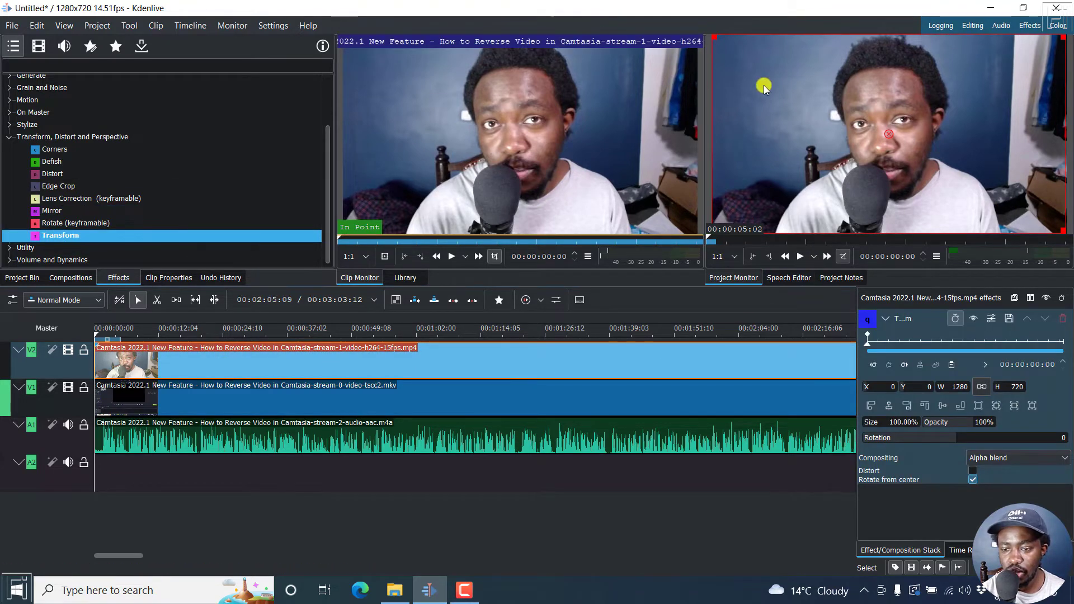
pyautogui.moveTo(711, 36); pyautogui.dragTo(989, 191)
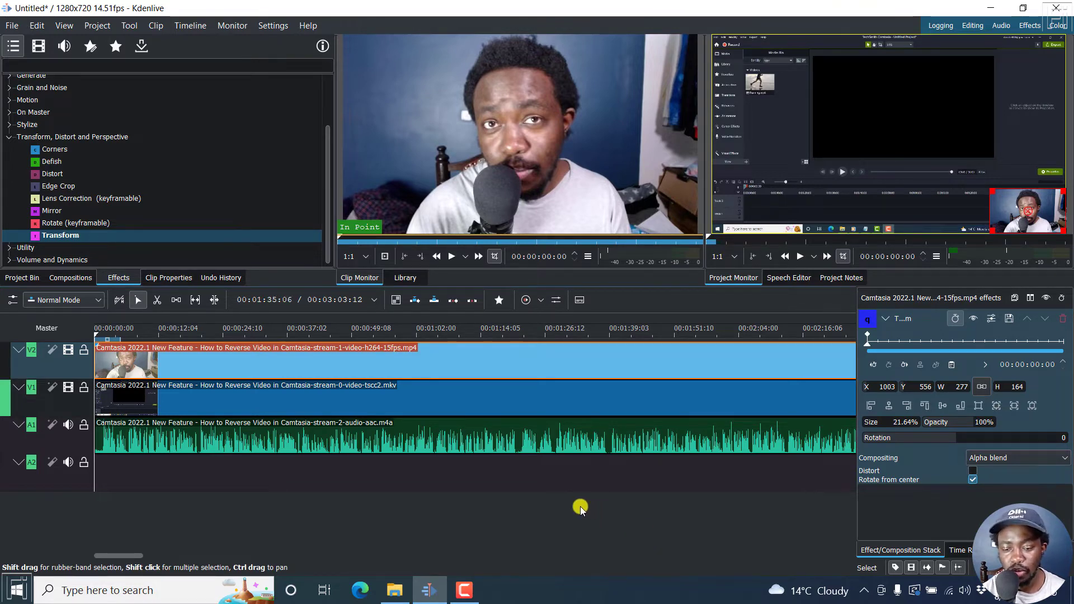
# - Move the playhead later in the timeline to preview the overlay
pyautogui.click(545, 514)
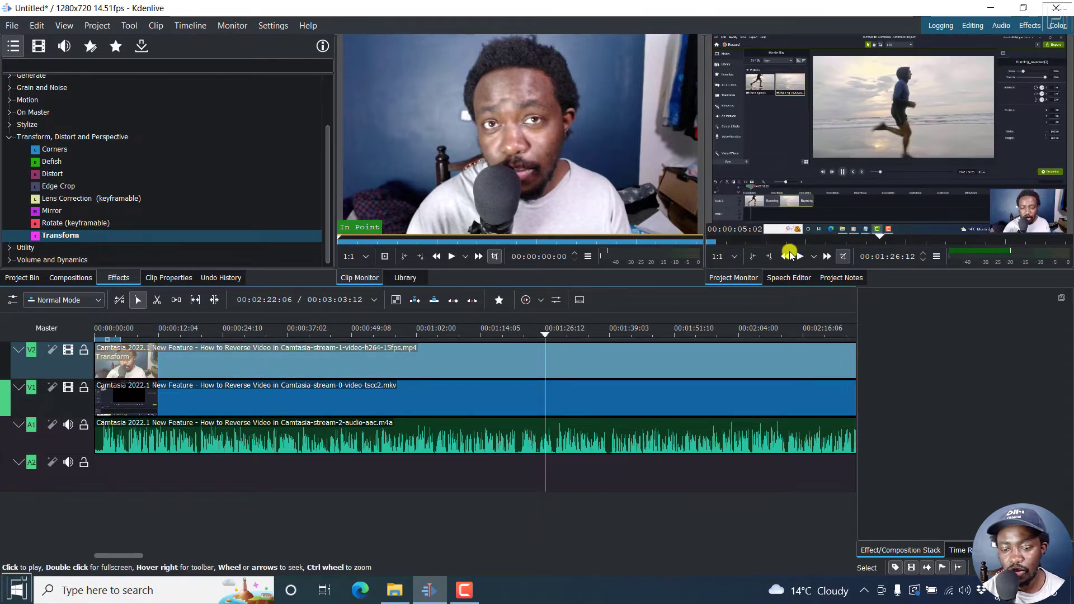
pyautogui.click(231, 330)
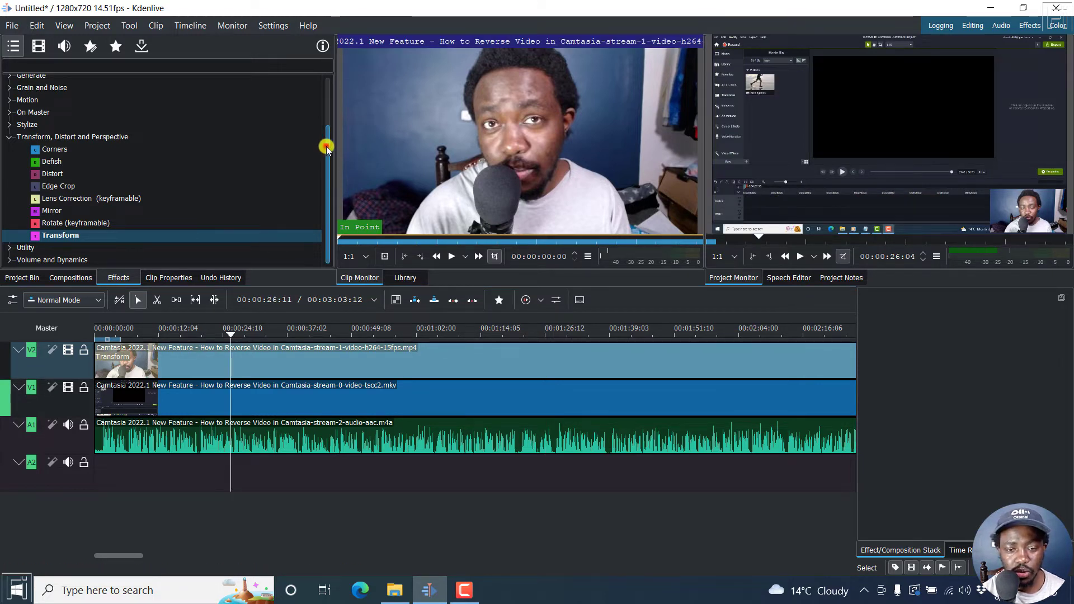
pyautogui.moveTo(327, 147); pyautogui.dragTo(333, 76)
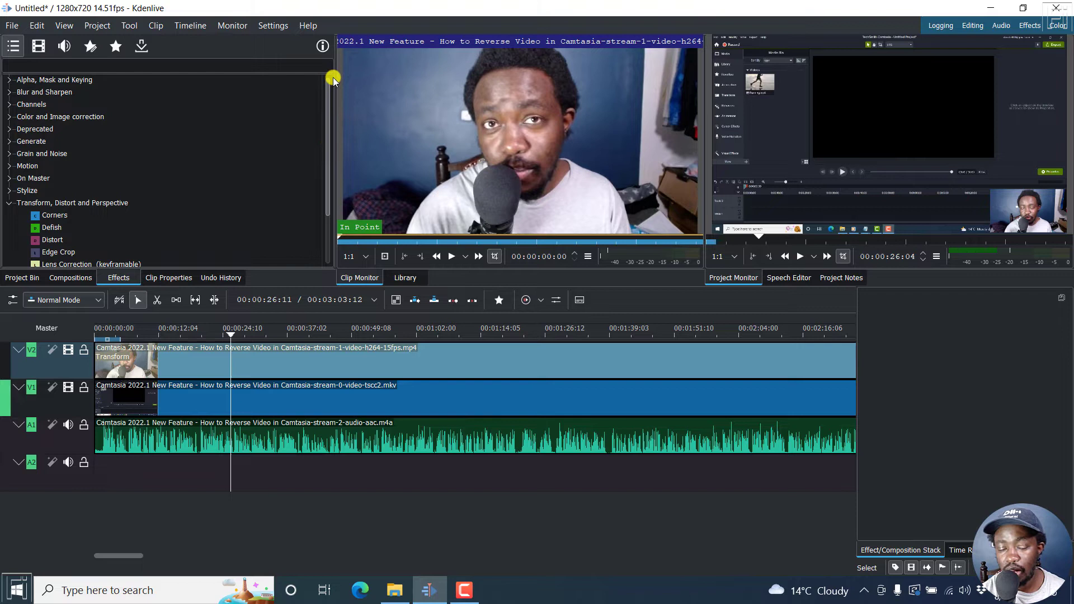
# - Add Alpha shapes, found by searching 'alp', to the webcam clip and move its rectangle to X 903, Y 890
pyautogui.click(8, 81)
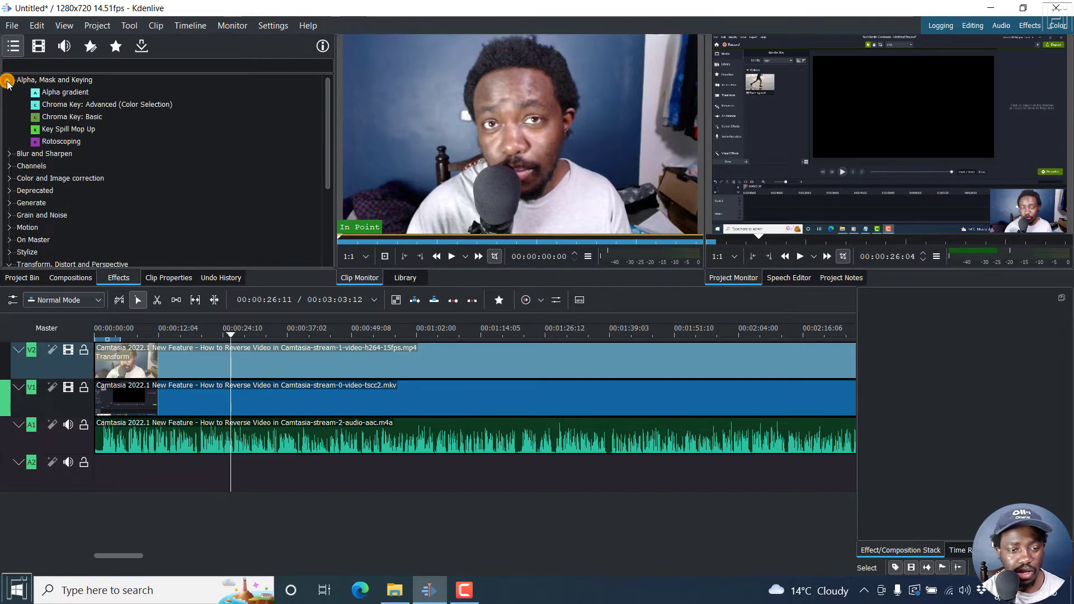
pyautogui.click(43, 67)
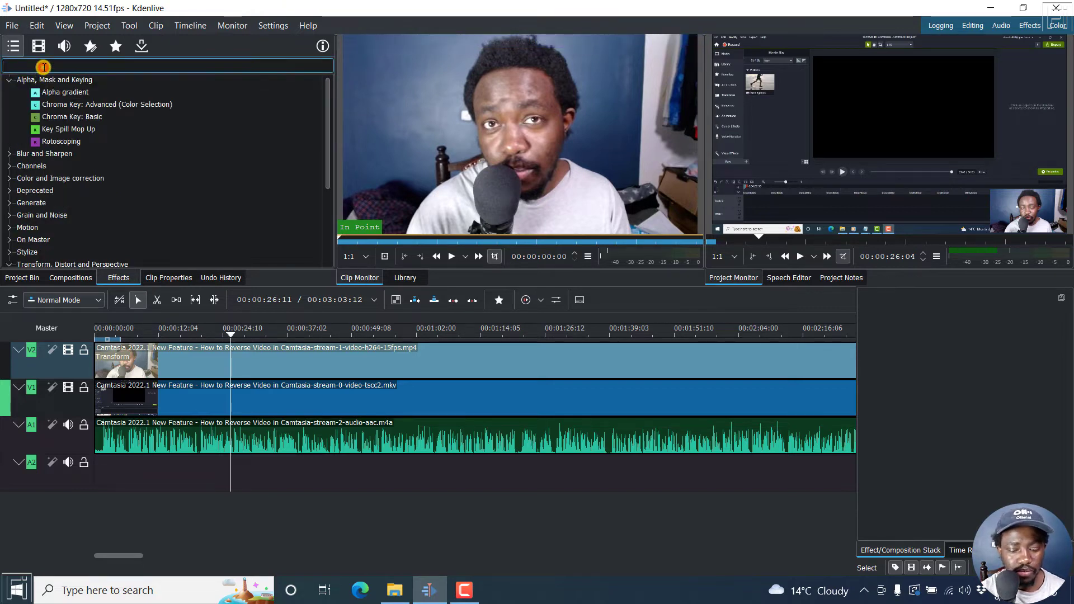
pyautogui.write('alp')
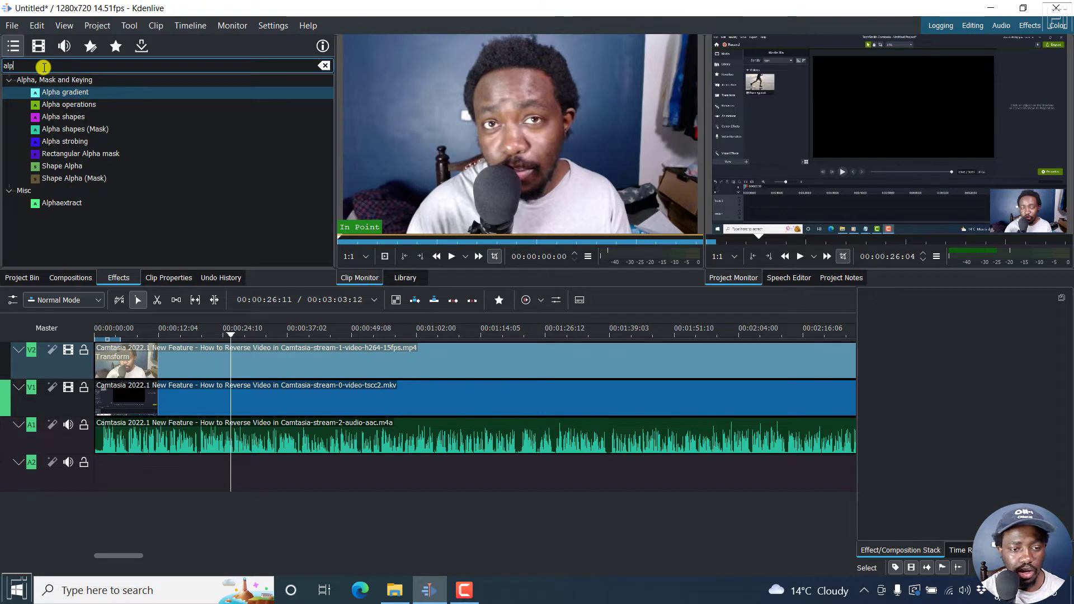
pyautogui.click(47, 119)
pyautogui.moveTo(67, 144); pyautogui.dragTo(229, 364)
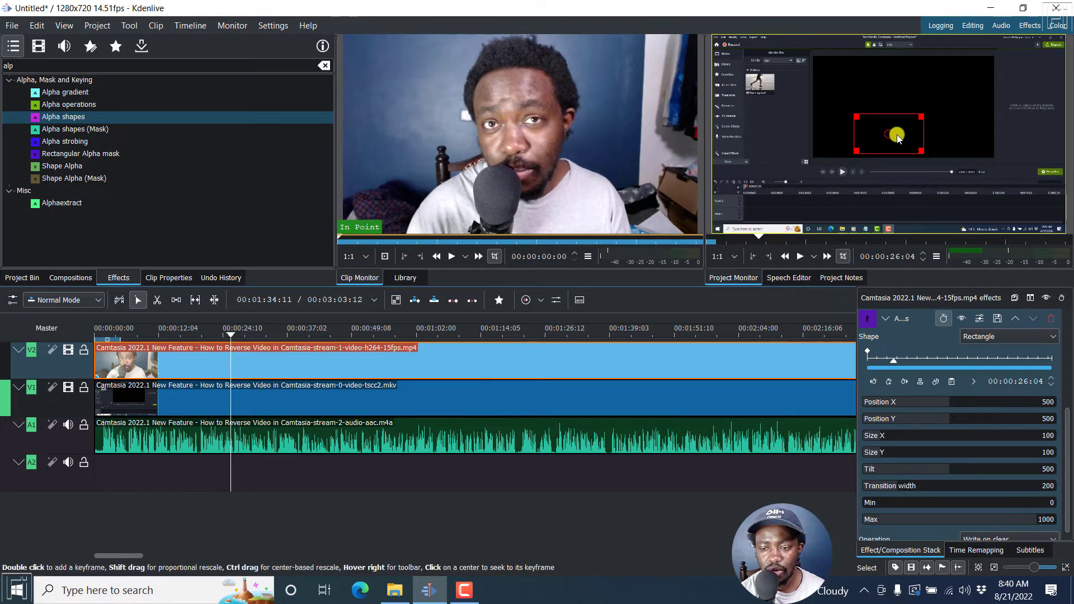
pyautogui.moveTo(890, 134); pyautogui.dragTo(1033, 212)
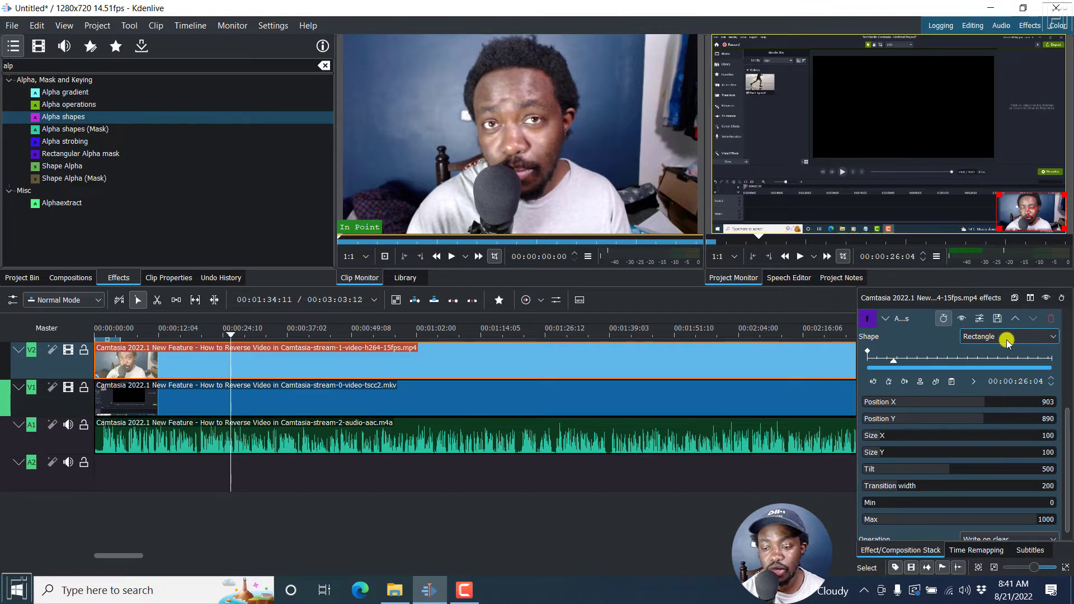
# - Switch the Alpha shapes mask to Ellipse and narrow it to 80 by 100 at X 914, Y 890
pyautogui.click(1051, 338)
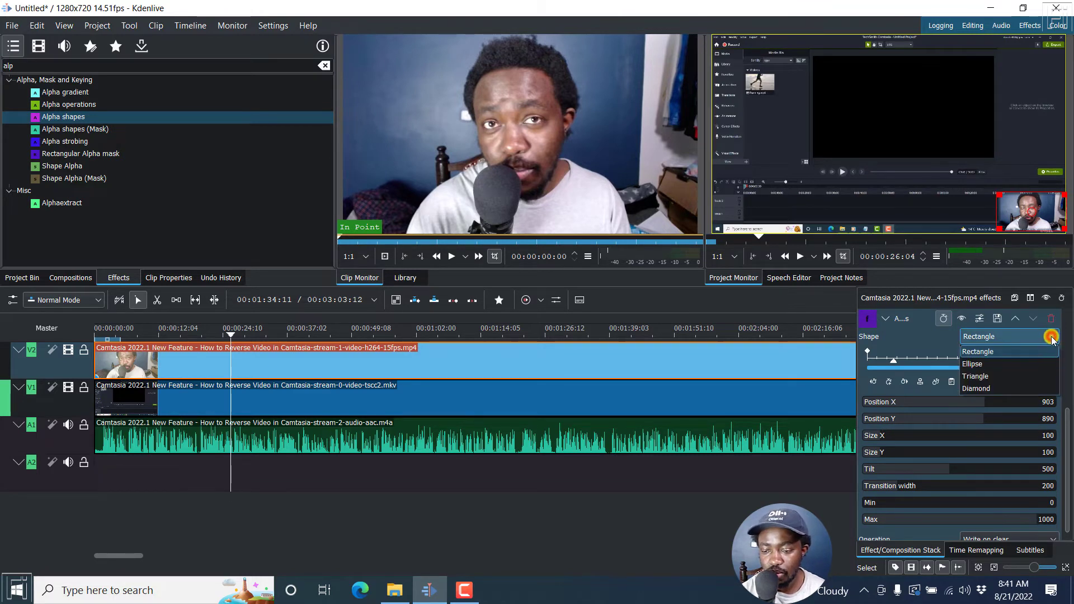
pyautogui.click(978, 366)
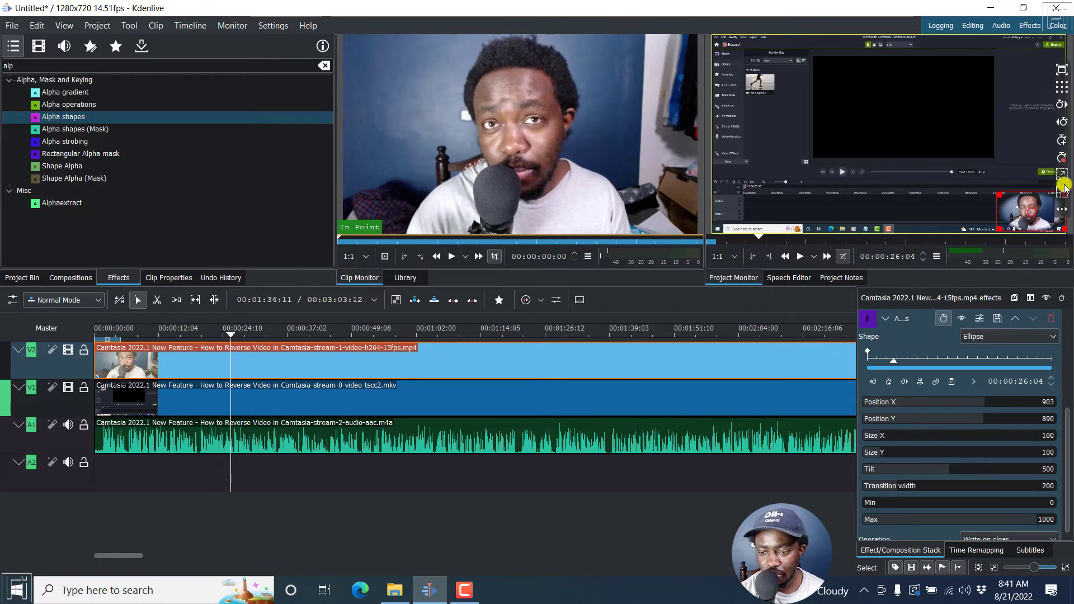
pyautogui.moveTo(1001, 194); pyautogui.dragTo(1009, 227)
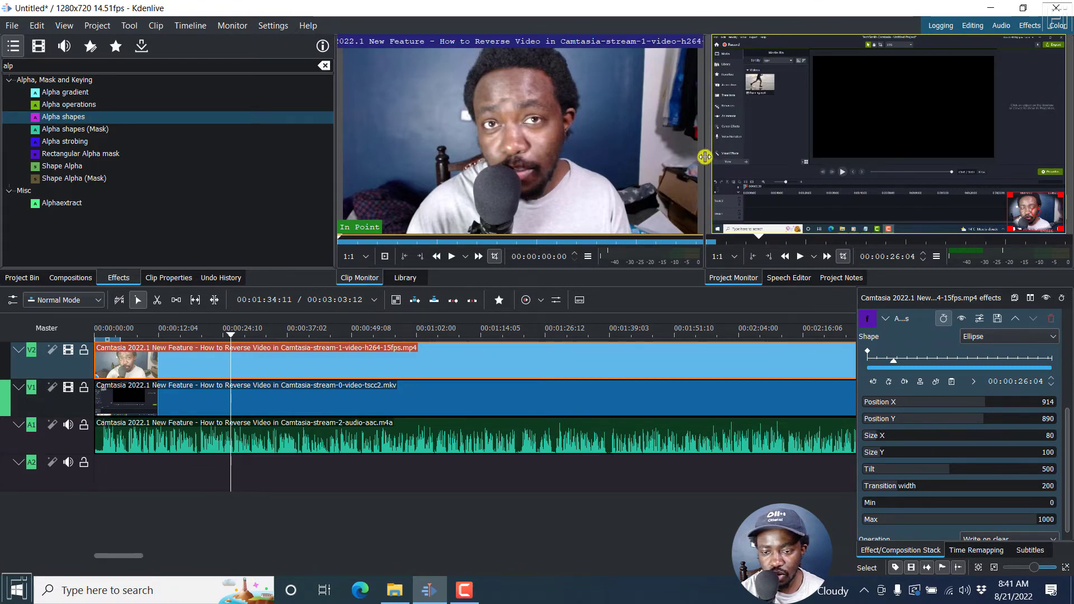
# - Shrink the ellipse mask into a small bubble around the face with transition width 64
pyautogui.moveTo(707, 156); pyautogui.dragTo(469, 150)
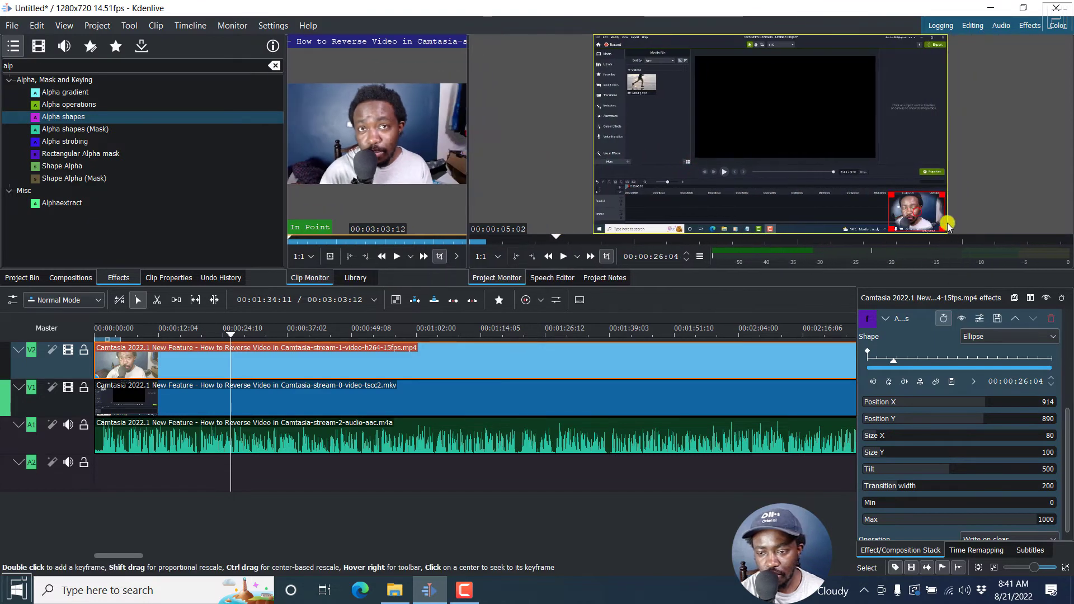
pyautogui.moveTo(940, 201); pyautogui.dragTo(911, 210)
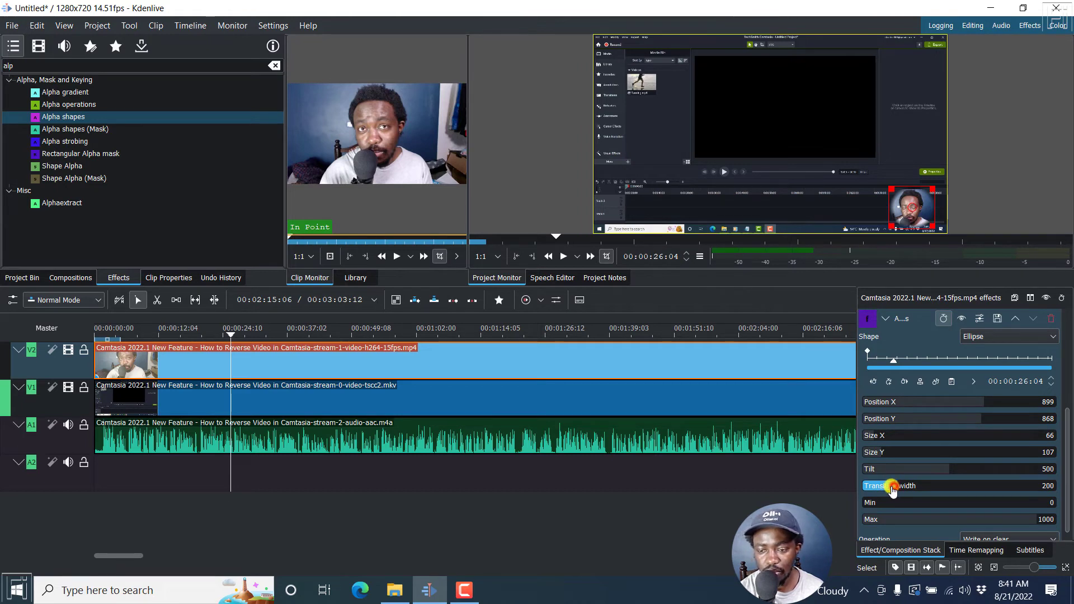
pyautogui.moveTo(892, 488); pyautogui.dragTo(874, 491)
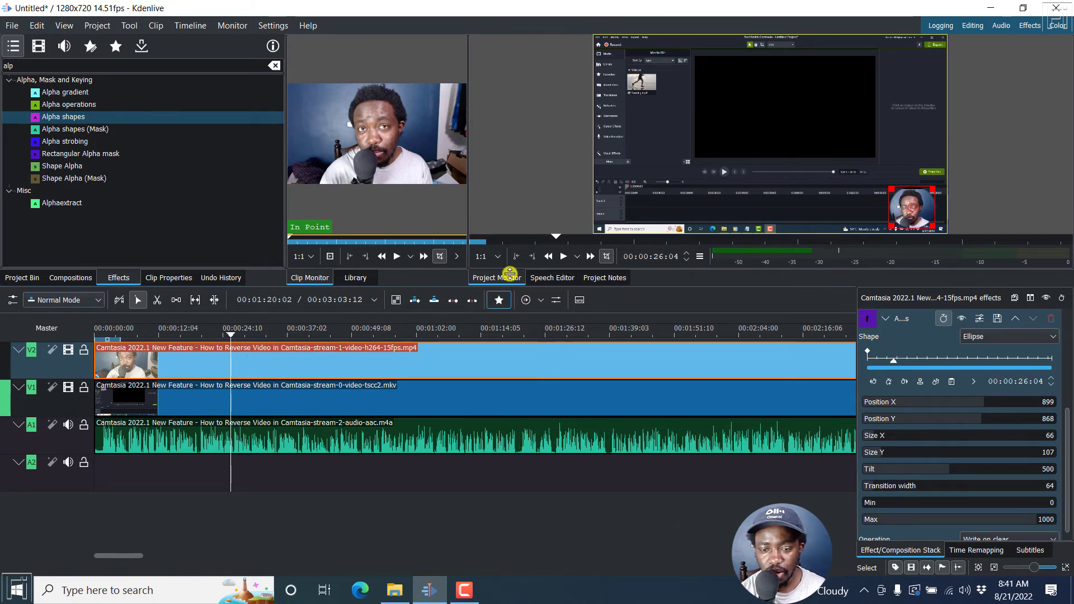
pyautogui.moveTo(468, 190); pyautogui.dragTo(624, 196)
# - Play the video from the timeline start to preview the webcam overlay
pyautogui.click(540, 502)
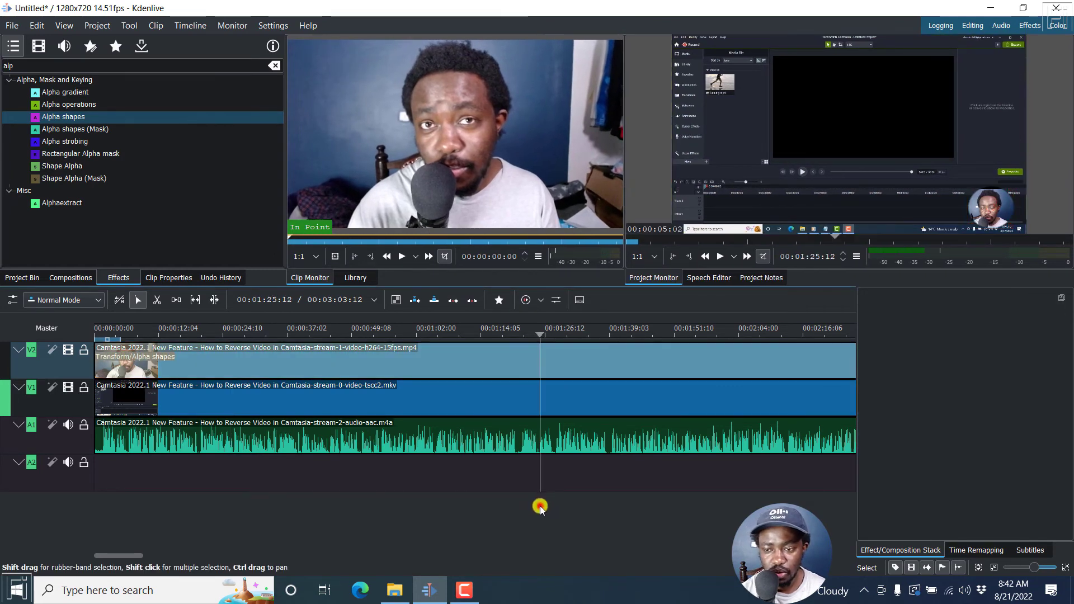
pyautogui.click(94, 332)
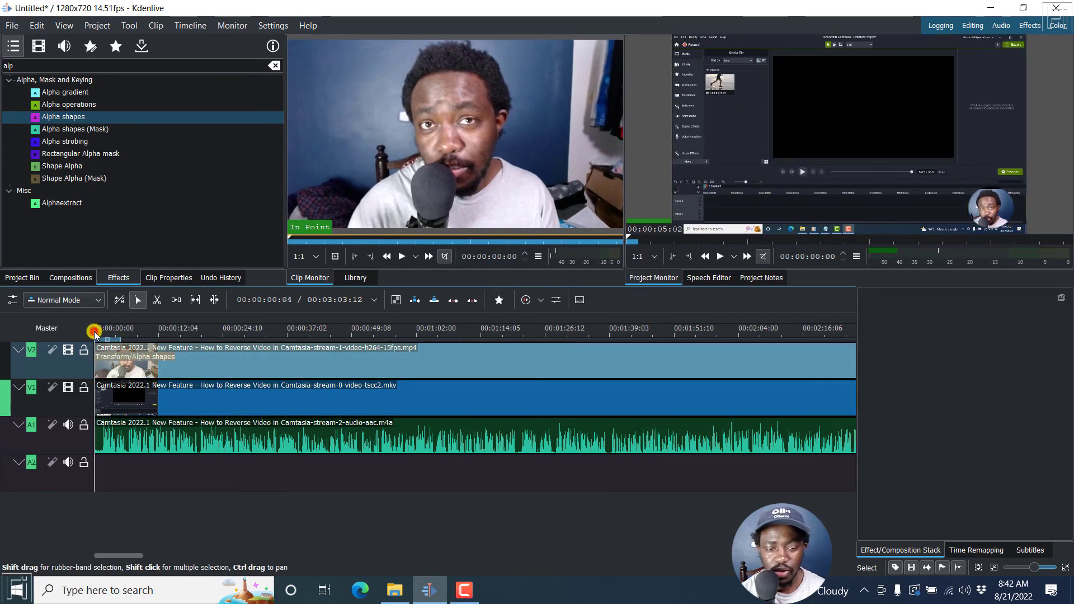
pyautogui.press('space')
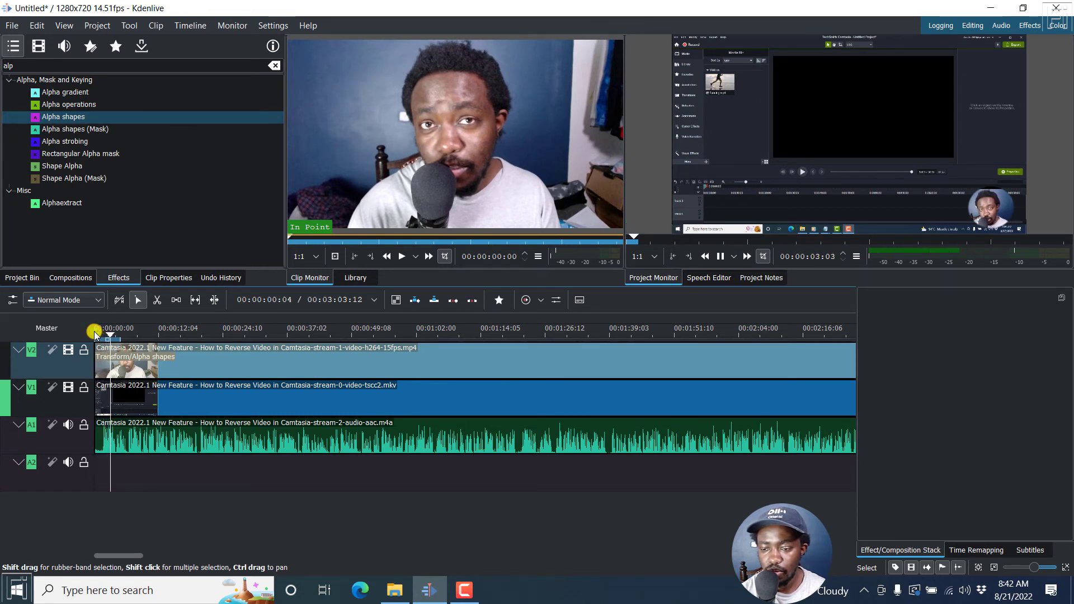
pyautogui.press('space')
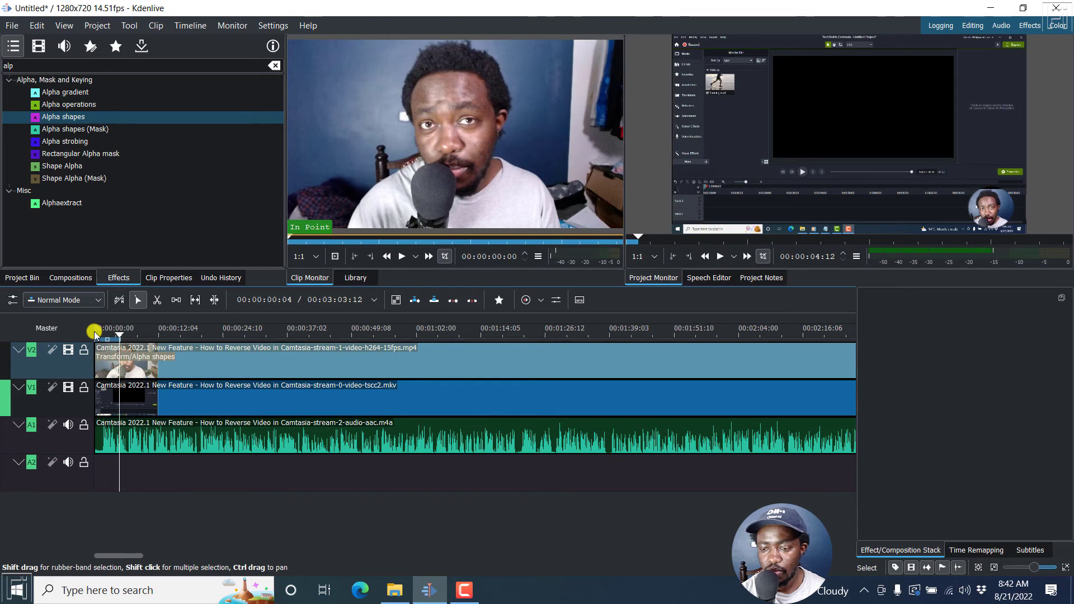
# - Refine the webcam ellipse mask to 59 by 100 at X 893, Y 868
pyautogui.click(474, 367)
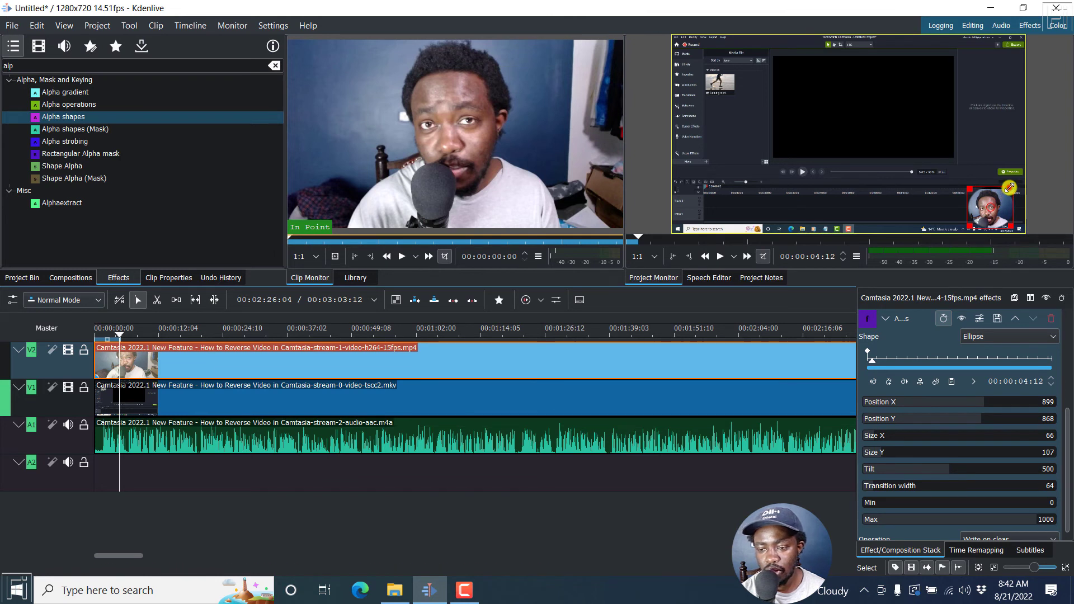
pyautogui.moveTo(1009, 188); pyautogui.dragTo(1008, 189)
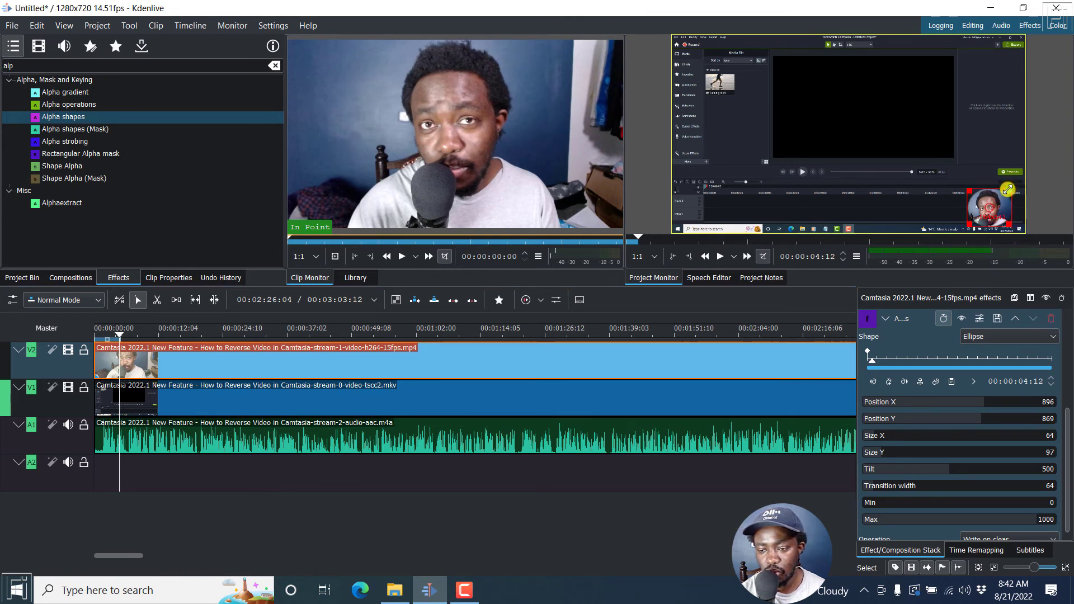
pyautogui.moveTo(967, 223); pyautogui.dragTo(986, 209)
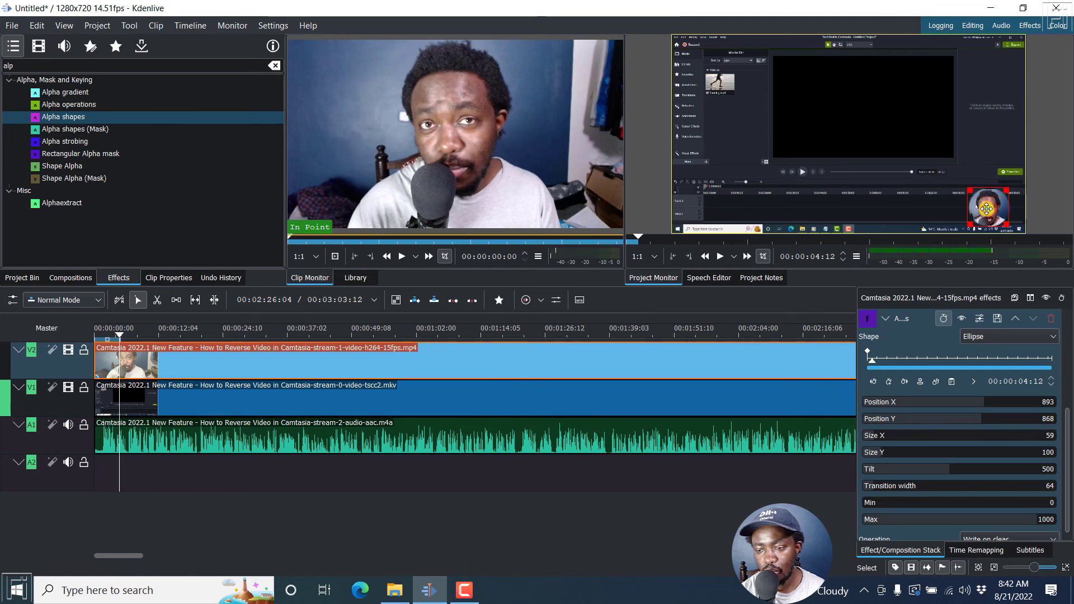
pyautogui.click(601, 487)
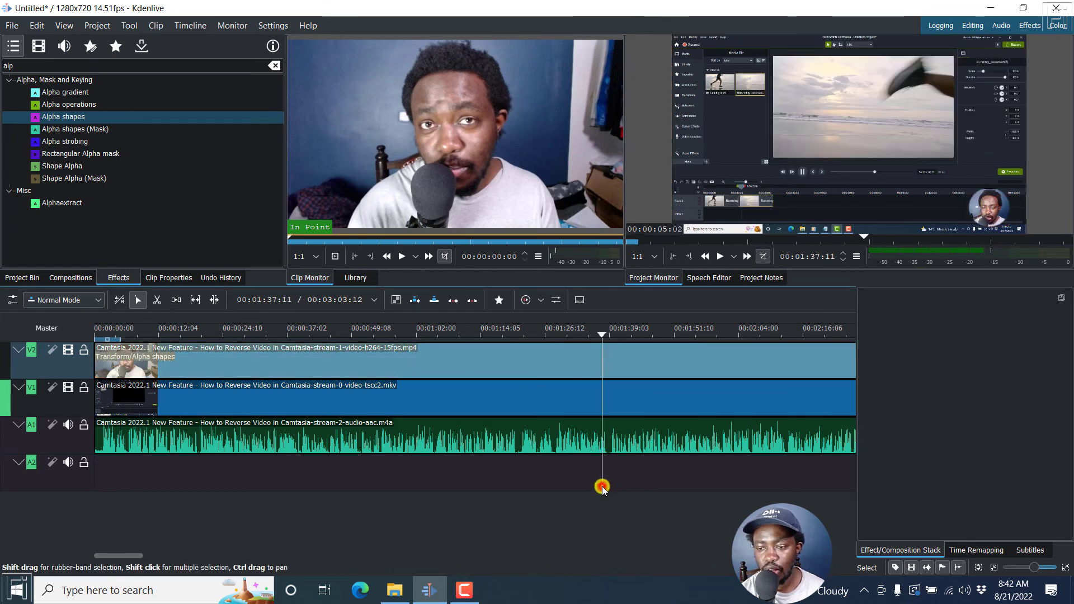
pyautogui.click(425, 332)
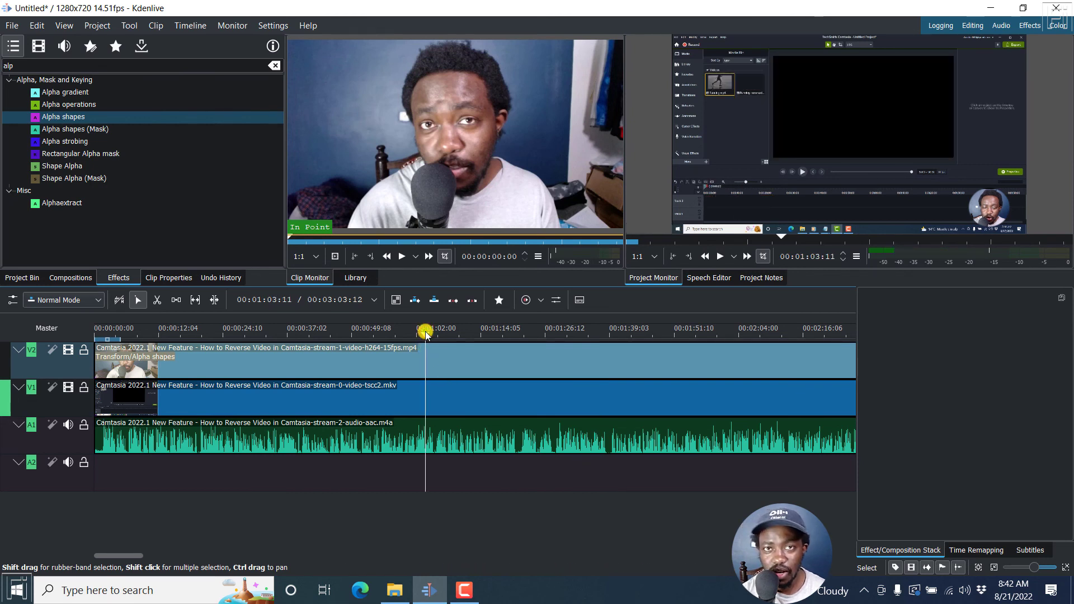